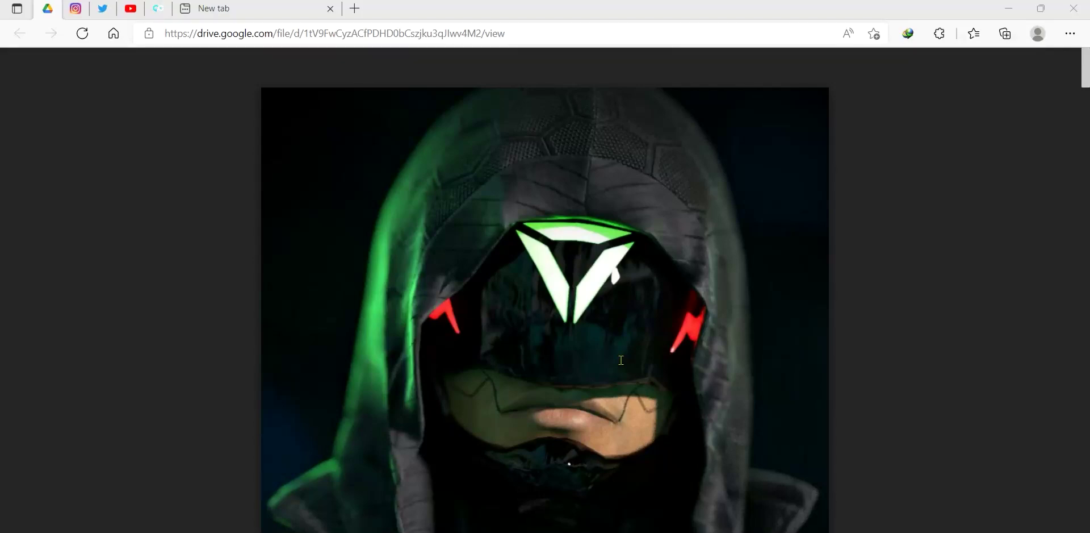
{"action": "scroll", "coordinate": [620, 361], "scroll_direction": "down", "scroll_amount": 5}
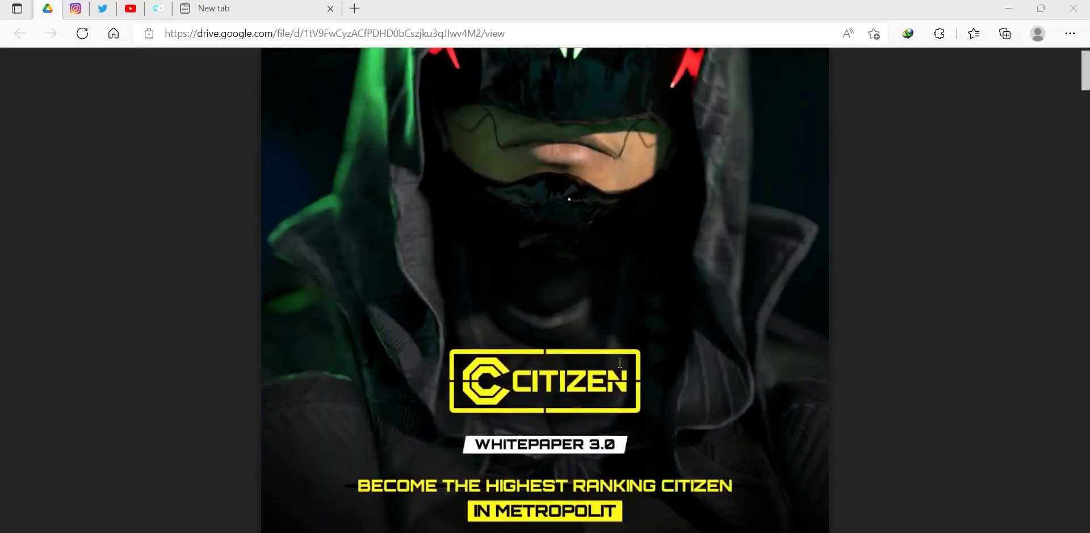
{"action": "scroll", "coordinate": [620, 360], "scroll_direction": "down", "scroll_amount": 5}
{"action": "scroll", "coordinate": [620, 363], "scroll_direction": "down", "scroll_amount": 3}
{"action": "scroll", "coordinate": [620, 363], "scroll_direction": "down", "scroll_amount": 3}
{"action": "scroll", "coordinate": [620, 363], "scroll_direction": "down", "scroll_amount": 2}
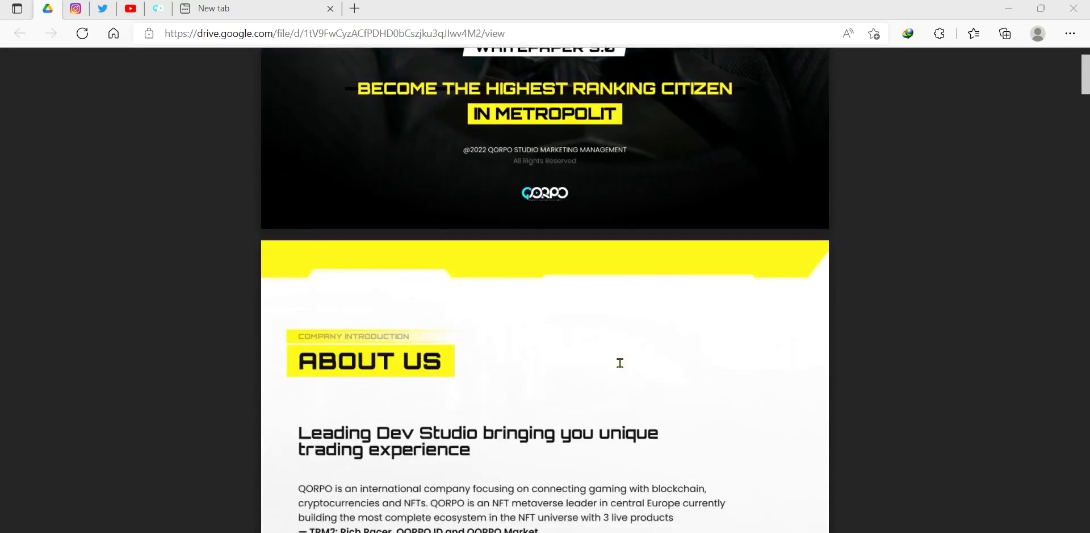
{"action": "scroll", "coordinate": [620, 363], "scroll_direction": "down", "scroll_amount": 3}
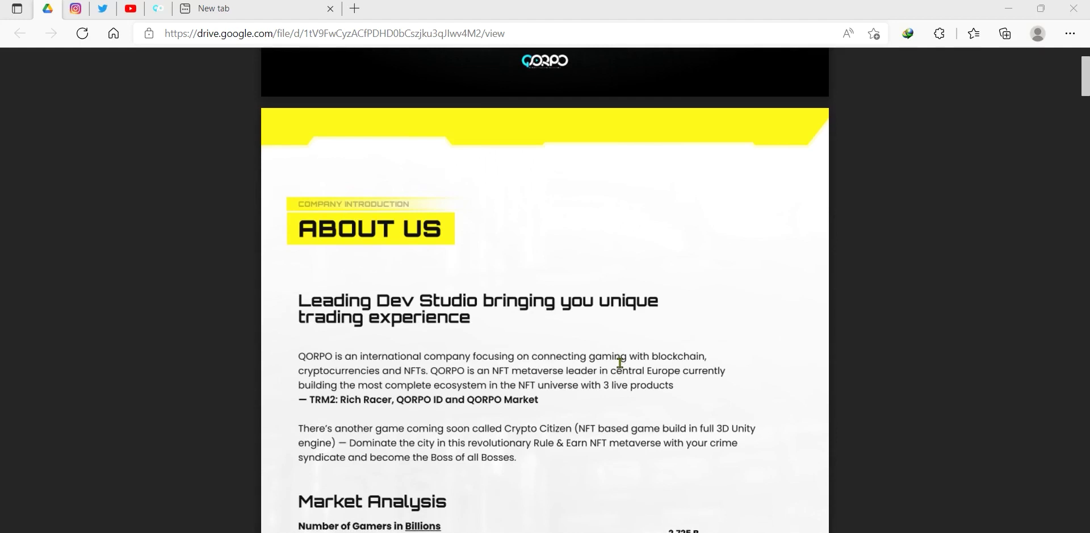
{"action": "scroll", "coordinate": [619, 362], "scroll_direction": "down", "scroll_amount": 3}
{"action": "scroll", "coordinate": [619, 362], "scroll_direction": "down", "scroll_amount": 3}
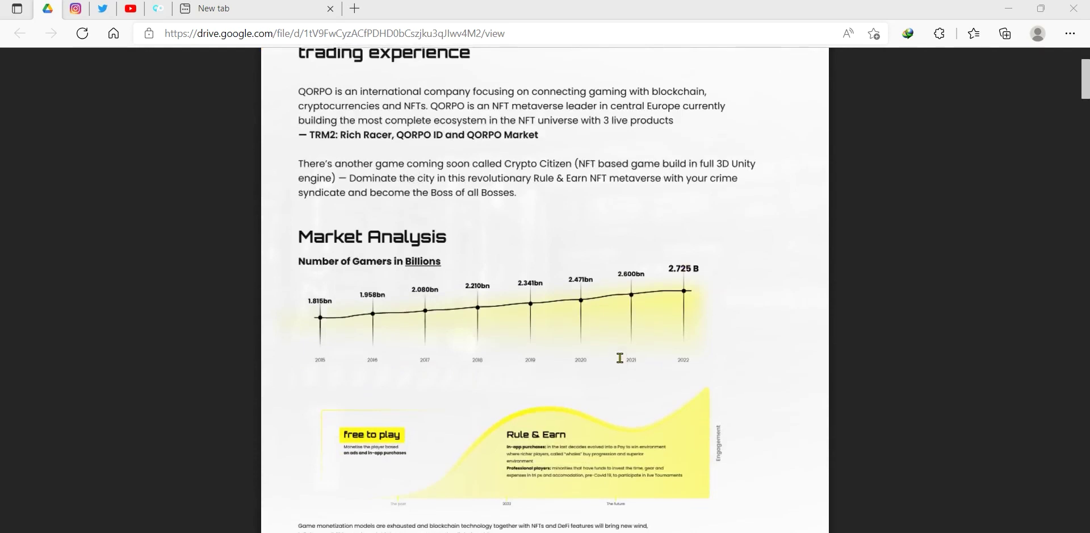
{"action": "scroll", "coordinate": [619, 357], "scroll_direction": "down", "scroll_amount": 2}
{"action": "scroll", "coordinate": [614, 344], "scroll_direction": "down", "scroll_amount": 1}
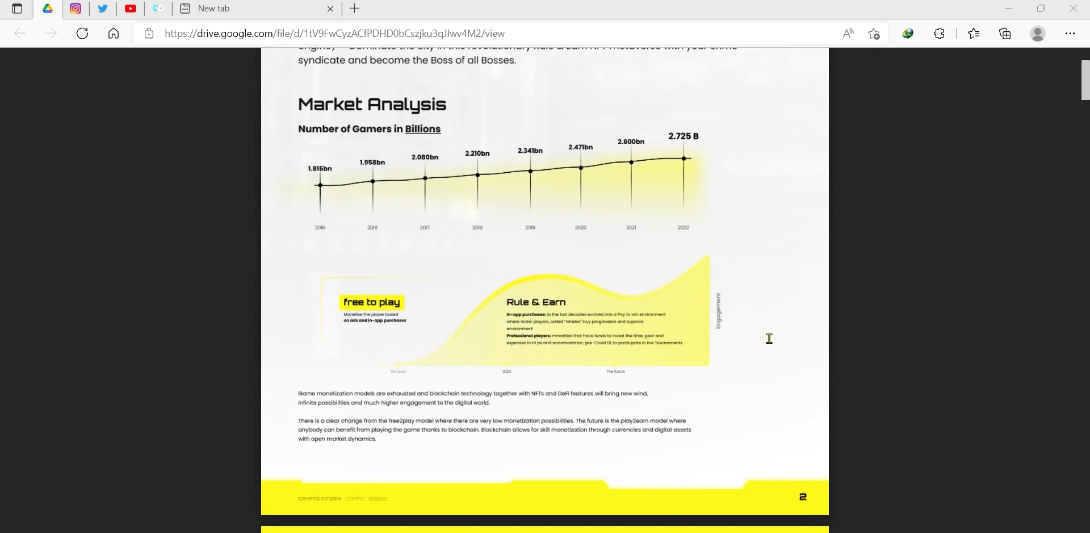
{"action": "scroll", "coordinate": [888, 327], "scroll_direction": "down", "scroll_amount": 3}
{"action": "scroll", "coordinate": [888, 327], "scroll_direction": "down", "scroll_amount": 1}
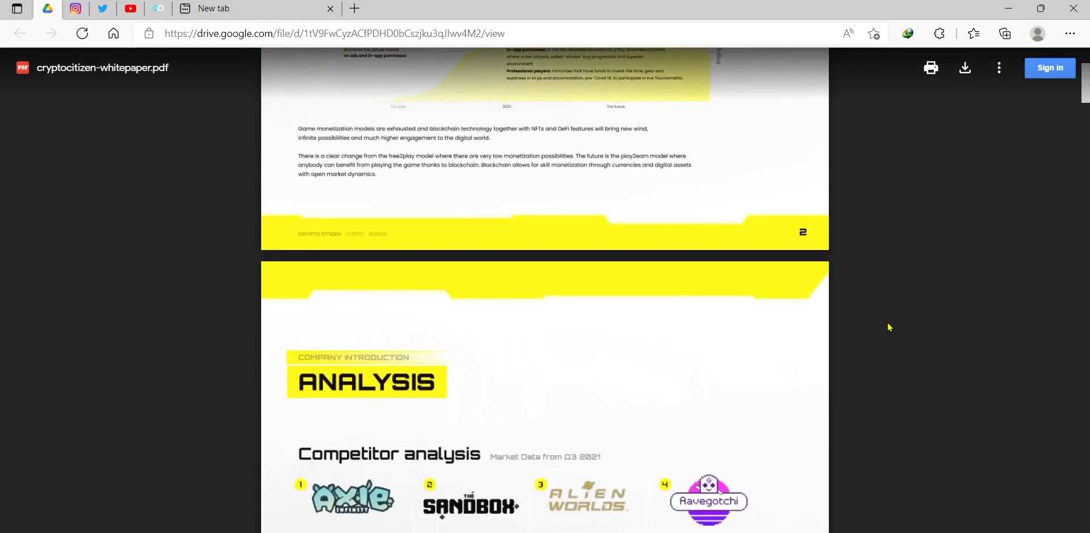
{"action": "scroll", "coordinate": [888, 326], "scroll_direction": "down", "scroll_amount": 1}
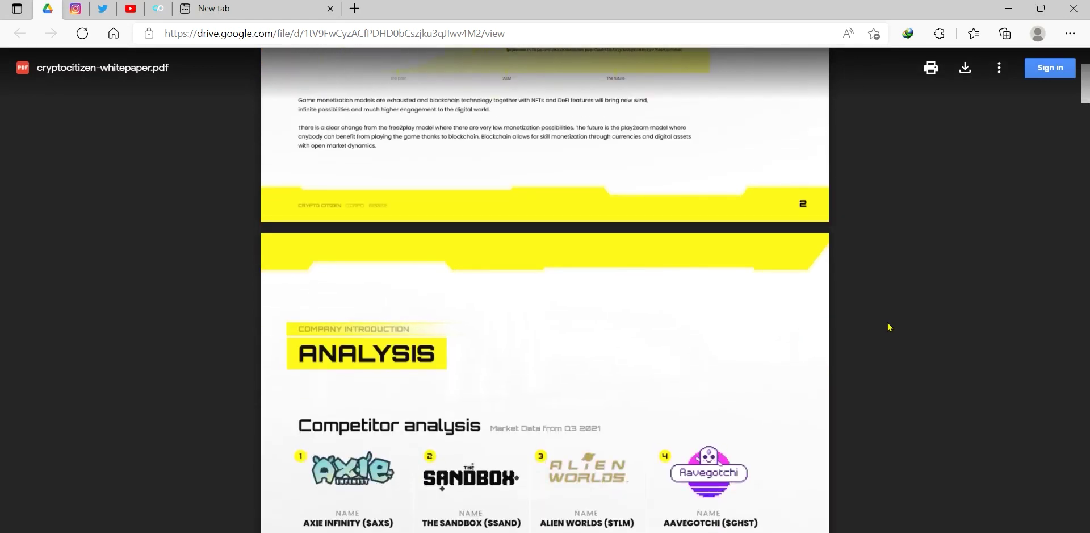
{"action": "scroll", "coordinate": [888, 327], "scroll_direction": "down", "scroll_amount": 1}
{"action": "scroll", "coordinate": [888, 327], "scroll_direction": "down", "scroll_amount": 1}
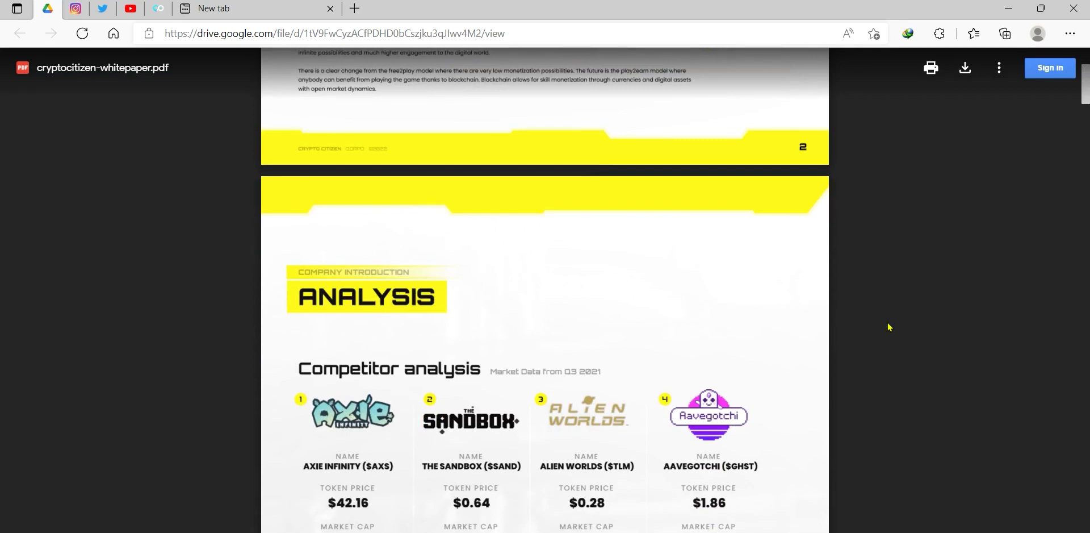
{"action": "scroll", "coordinate": [888, 326], "scroll_direction": "down", "scroll_amount": 2}
{"action": "scroll", "coordinate": [888, 327], "scroll_direction": "down", "scroll_amount": 2}
{"action": "scroll", "coordinate": [888, 326], "scroll_direction": "down", "scroll_amount": 1}
{"action": "scroll", "coordinate": [888, 326], "scroll_direction": "down", "scroll_amount": 1}
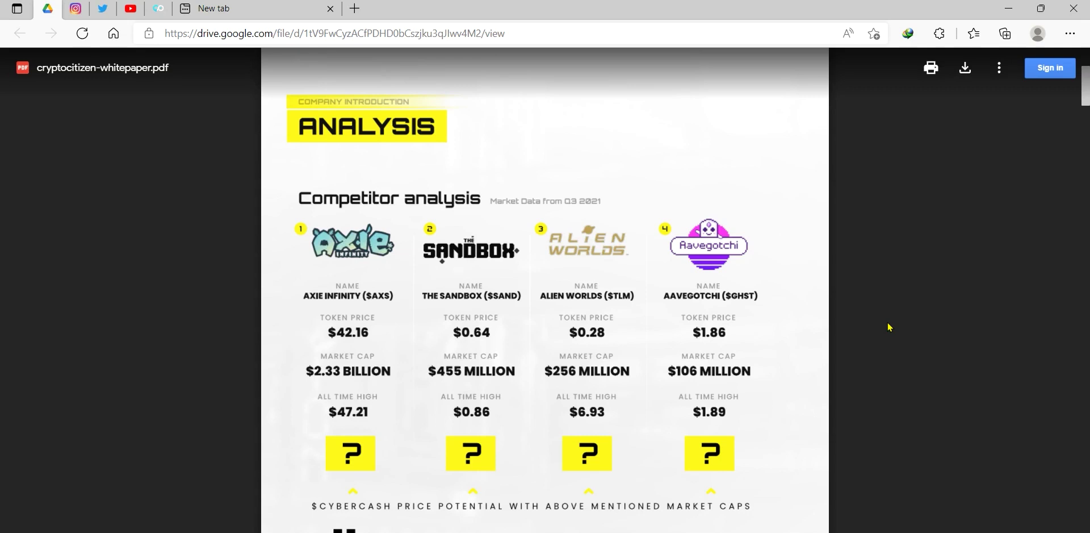
{"action": "scroll", "coordinate": [888, 327], "scroll_direction": "down", "scroll_amount": 2}
{"action": "scroll", "coordinate": [888, 327], "scroll_direction": "down", "scroll_amount": 2}
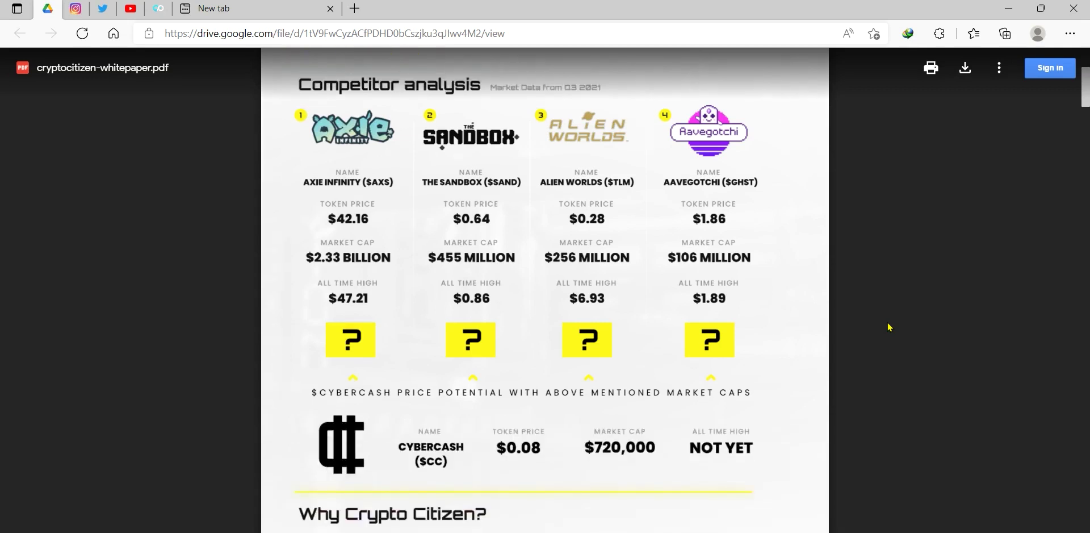
{"action": "scroll", "coordinate": [888, 327], "scroll_direction": "down", "scroll_amount": 1}
{"action": "scroll", "coordinate": [887, 326], "scroll_direction": "down", "scroll_amount": 1}
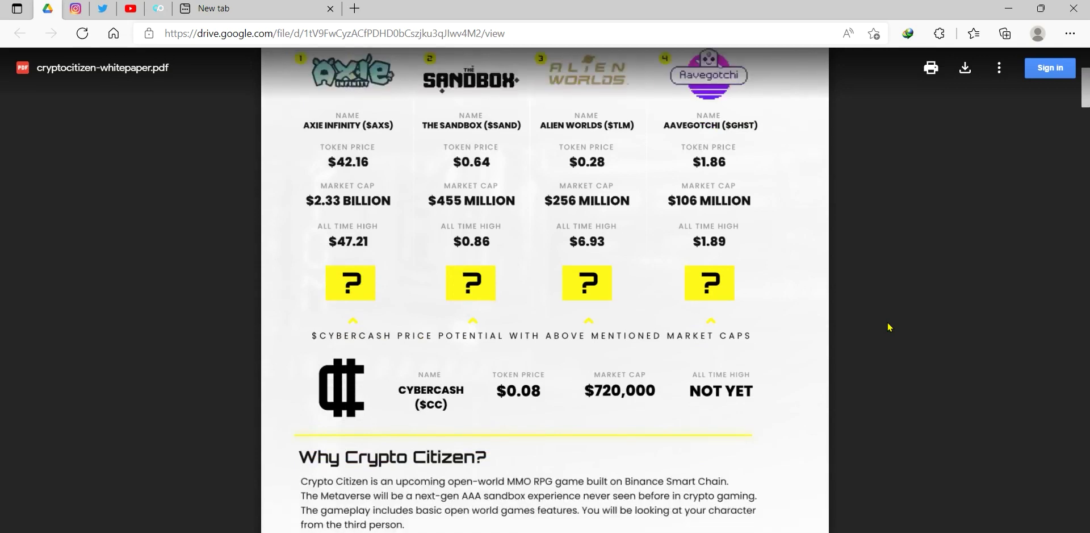
{"action": "scroll", "coordinate": [888, 326], "scroll_direction": "down", "scroll_amount": 1}
{"action": "scroll", "coordinate": [888, 326], "scroll_direction": "down", "scroll_amount": 1}
{"action": "scroll", "coordinate": [888, 326], "scroll_direction": "down", "scroll_amount": 1}
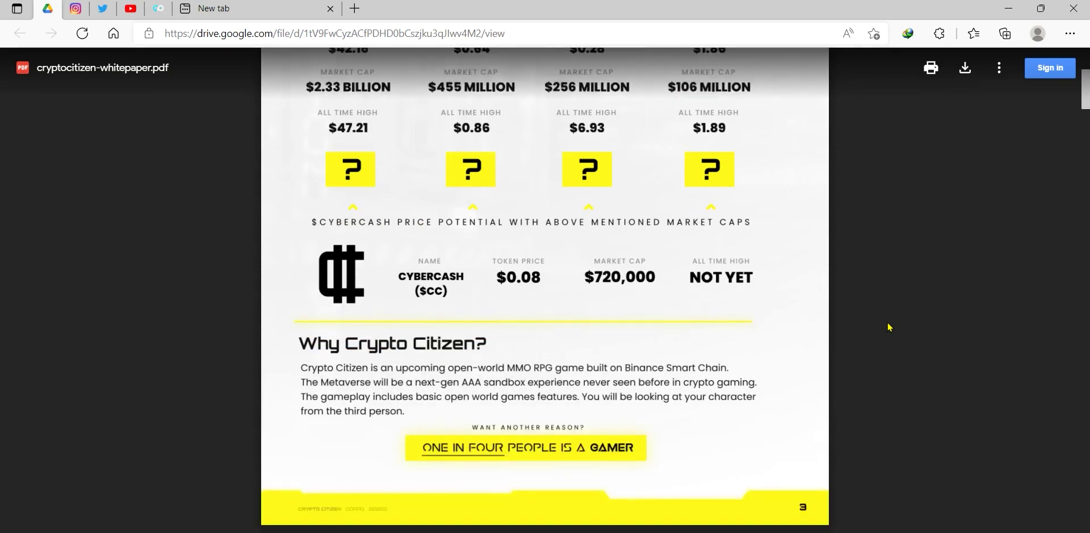
{"action": "scroll", "coordinate": [888, 327], "scroll_direction": "down", "scroll_amount": 1}
{"action": "scroll", "coordinate": [888, 327], "scroll_direction": "down", "scroll_amount": 1}
{"action": "scroll", "coordinate": [888, 327], "scroll_direction": "down", "scroll_amount": 1}
{"action": "scroll", "coordinate": [888, 327], "scroll_direction": "down", "scroll_amount": 1}
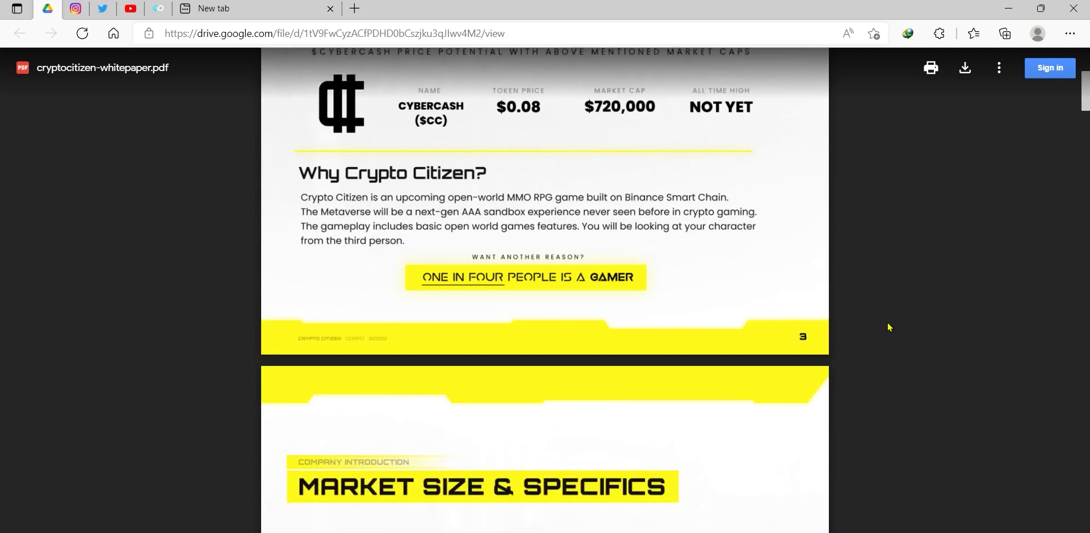
{"action": "scroll", "coordinate": [888, 326], "scroll_direction": "down", "scroll_amount": 1}
{"action": "scroll", "coordinate": [888, 327], "scroll_direction": "down", "scroll_amount": 1}
{"action": "scroll", "coordinate": [888, 326], "scroll_direction": "down", "scroll_amount": 1}
{"action": "scroll", "coordinate": [888, 326], "scroll_direction": "down", "scroll_amount": 1}
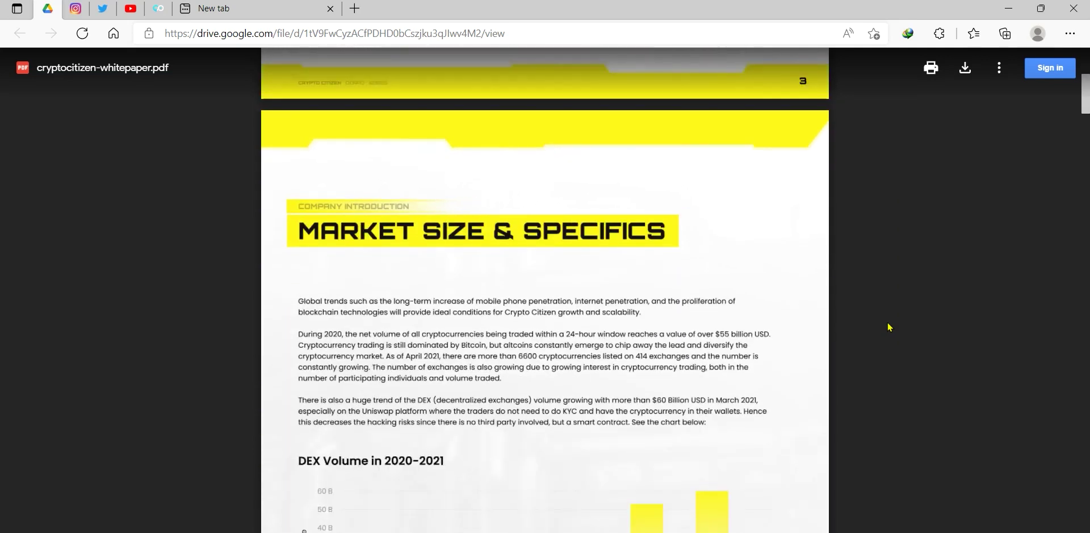
{"action": "scroll", "coordinate": [888, 326], "scroll_direction": "down", "scroll_amount": 1}
{"action": "scroll", "coordinate": [888, 327], "scroll_direction": "down", "scroll_amount": 1}
{"action": "scroll", "coordinate": [888, 326], "scroll_direction": "down", "scroll_amount": 1}
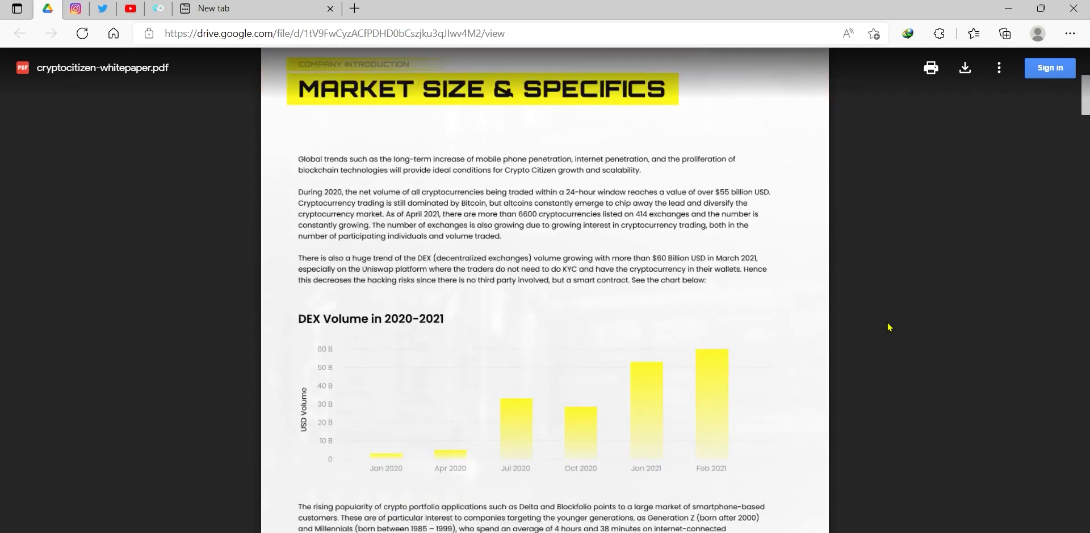
{"action": "scroll", "coordinate": [887, 326], "scroll_direction": "down", "scroll_amount": 1}
{"action": "scroll", "coordinate": [887, 326], "scroll_direction": "down", "scroll_amount": 1}
{"action": "scroll", "coordinate": [888, 327], "scroll_direction": "down", "scroll_amount": 1}
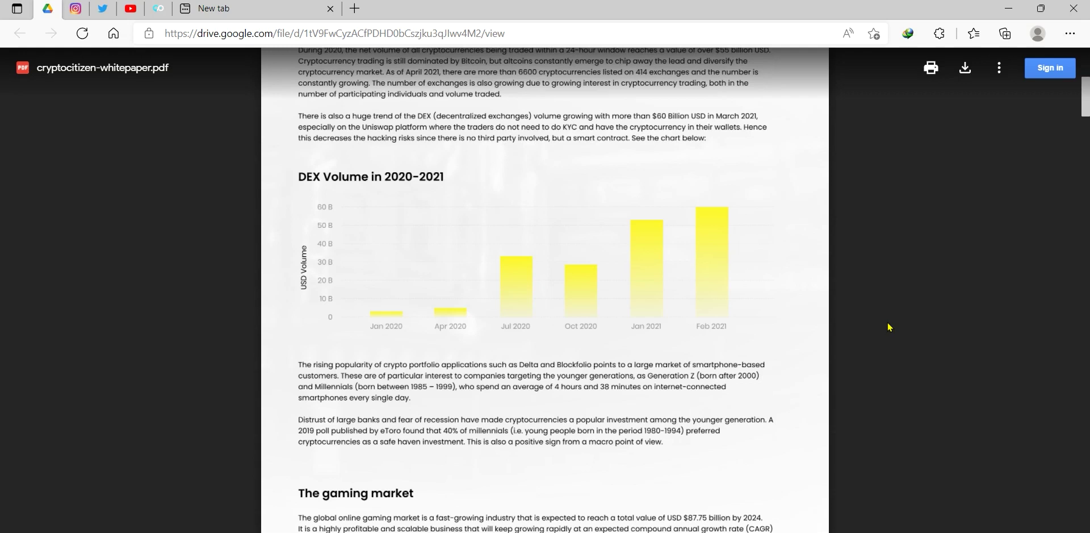
{"action": "scroll", "coordinate": [887, 321], "scroll_direction": "down", "scroll_amount": 1}
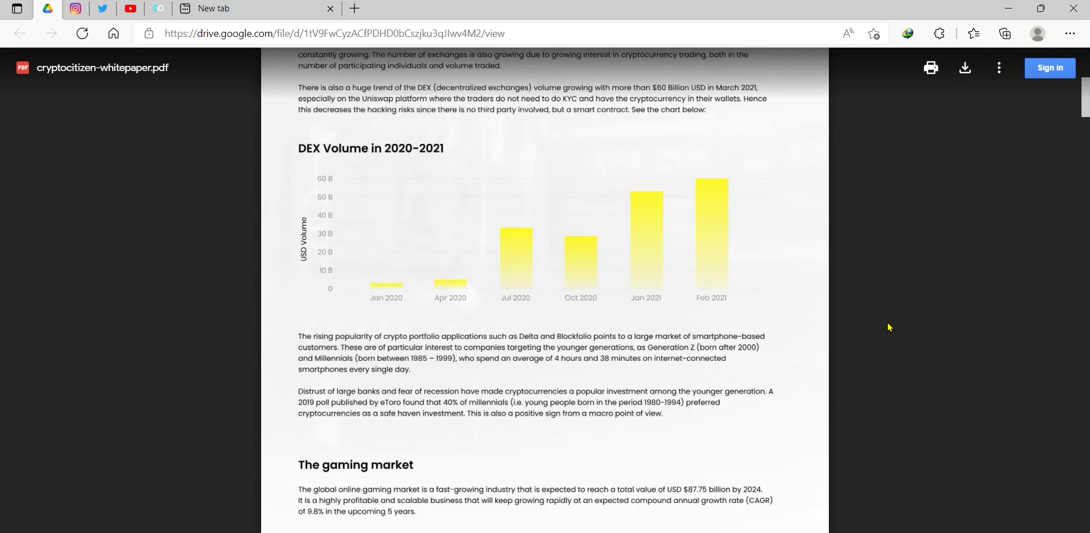
{"action": "scroll", "coordinate": [887, 321], "scroll_direction": "down", "scroll_amount": 1}
{"action": "scroll", "coordinate": [888, 321], "scroll_direction": "down", "scroll_amount": 1}
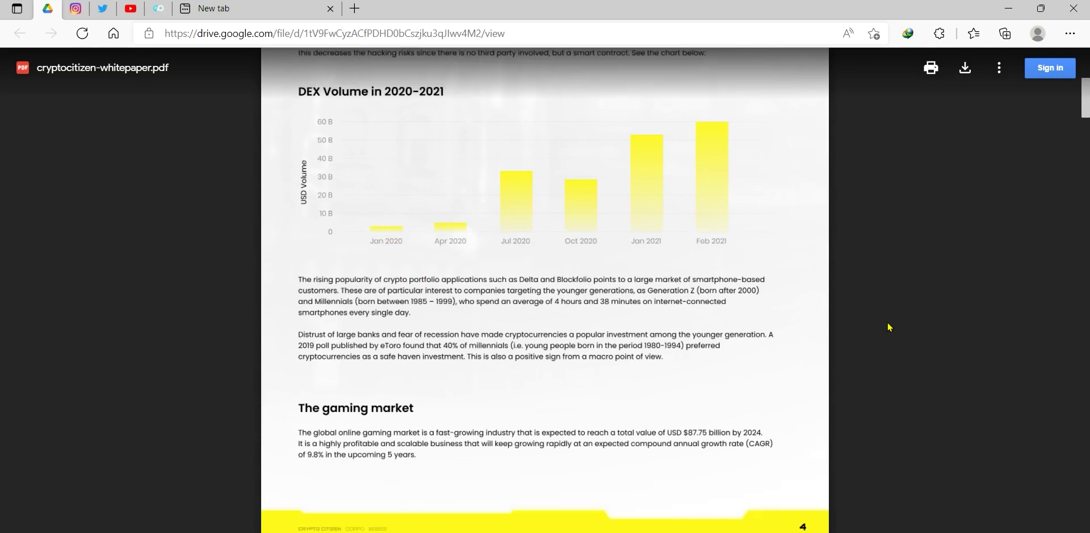
{"action": "scroll", "coordinate": [887, 321], "scroll_direction": "down", "scroll_amount": 1}
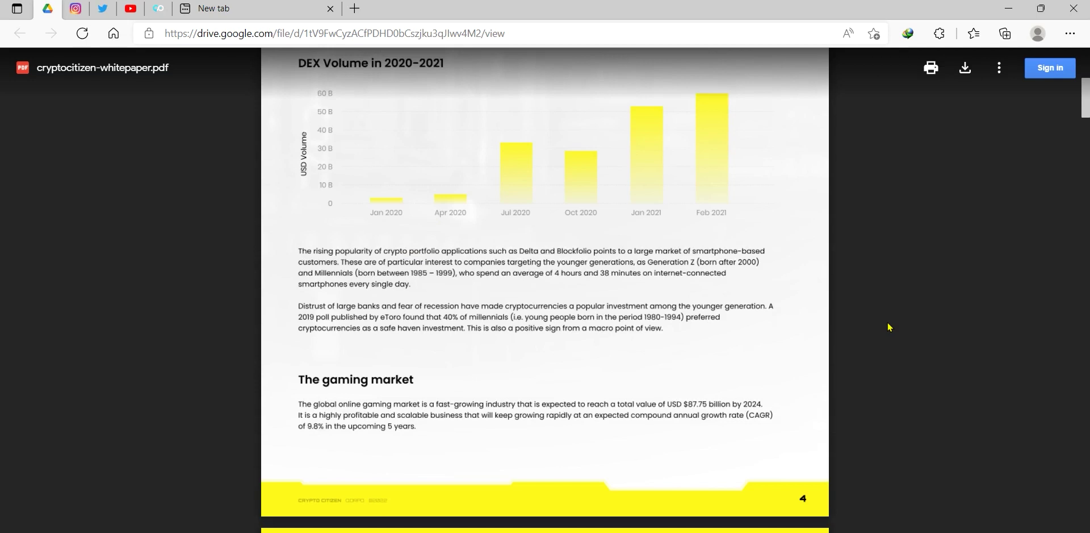
{"action": "scroll", "coordinate": [888, 326], "scroll_direction": "down", "scroll_amount": 1}
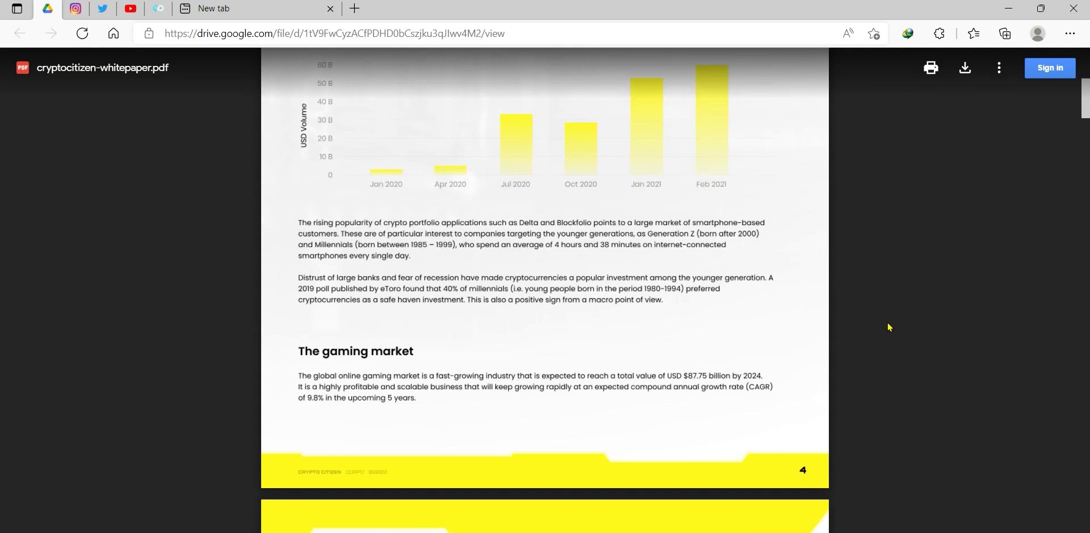
{"action": "scroll", "coordinate": [888, 327], "scroll_direction": "down", "scroll_amount": 1}
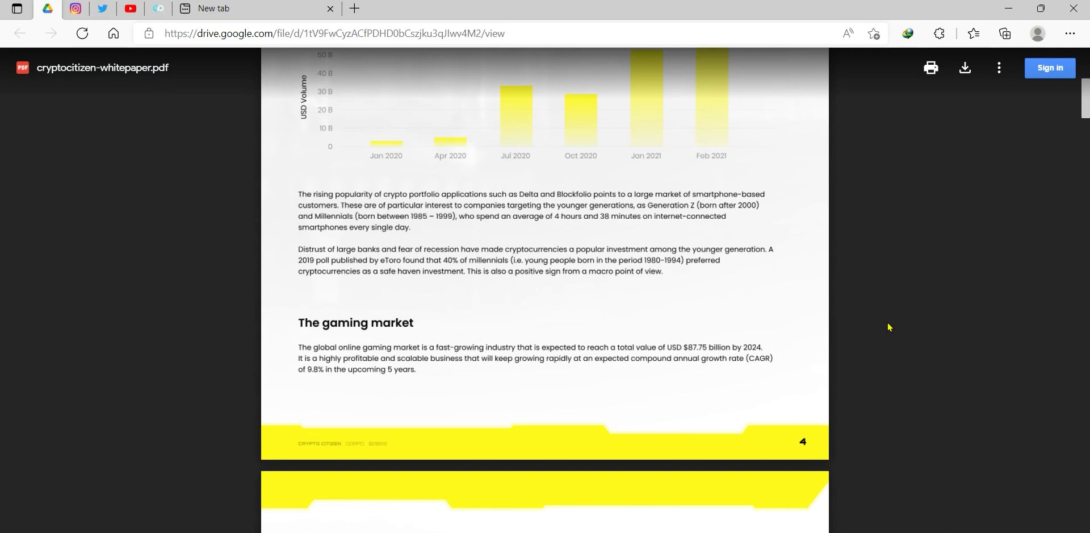
{"action": "scroll", "coordinate": [888, 327], "scroll_direction": "down", "scroll_amount": 1}
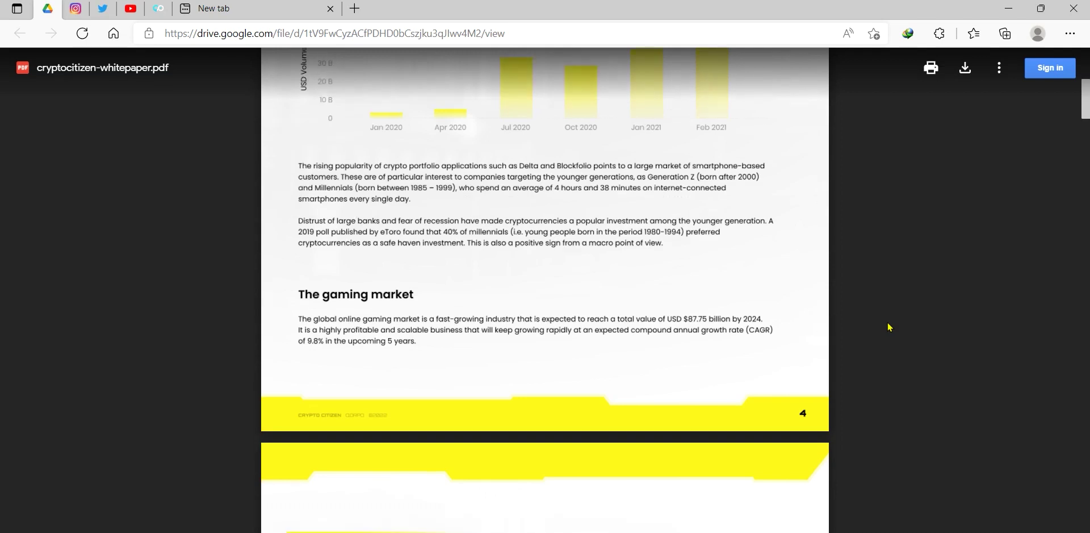
{"action": "scroll", "coordinate": [888, 327], "scroll_direction": "down", "scroll_amount": 1}
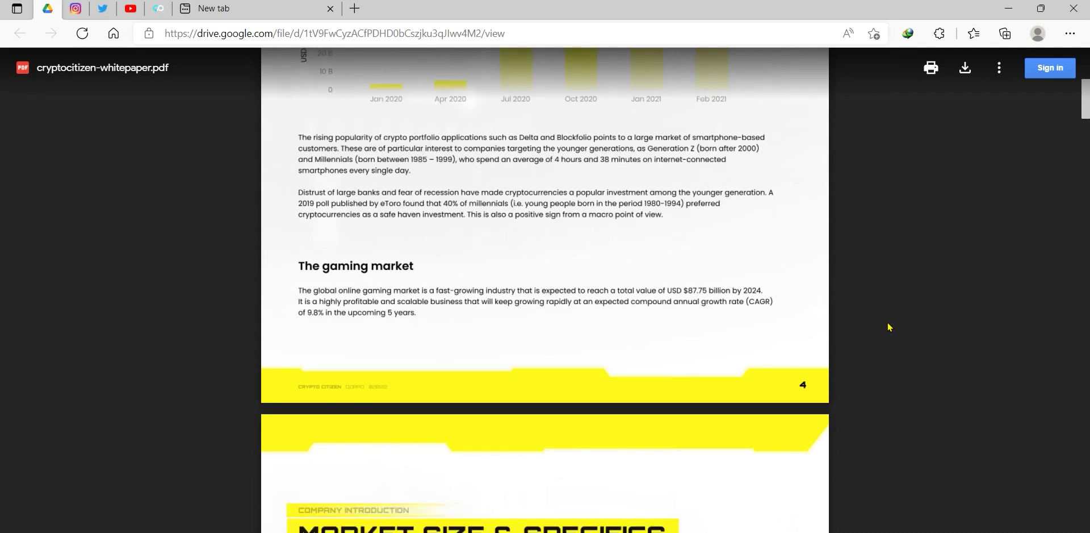
{"action": "scroll", "coordinate": [888, 327], "scroll_direction": "down", "scroll_amount": 1}
{"action": "scroll", "coordinate": [888, 326], "scroll_direction": "down", "scroll_amount": 1}
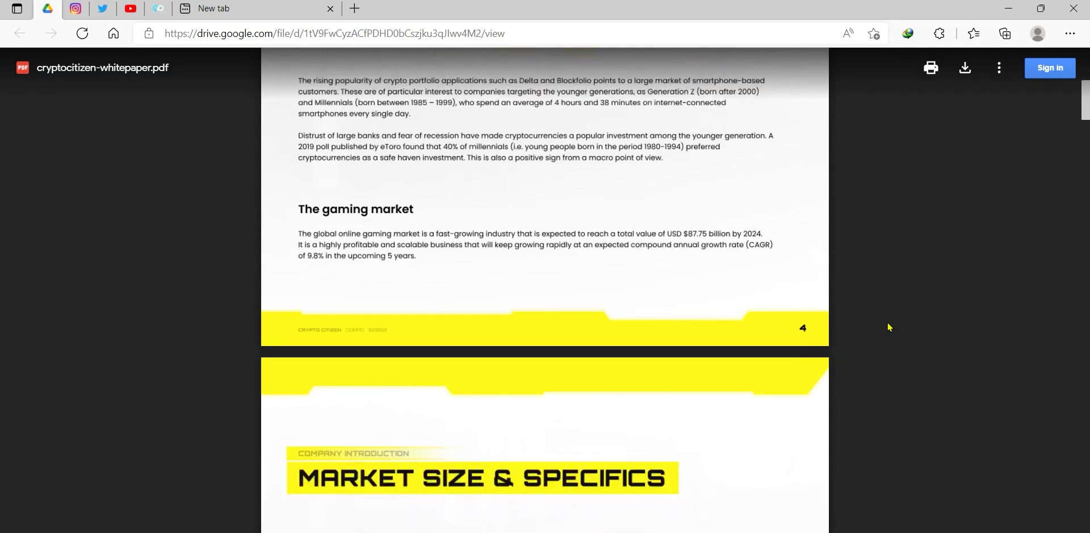
{"action": "scroll", "coordinate": [888, 326], "scroll_direction": "down", "scroll_amount": 1}
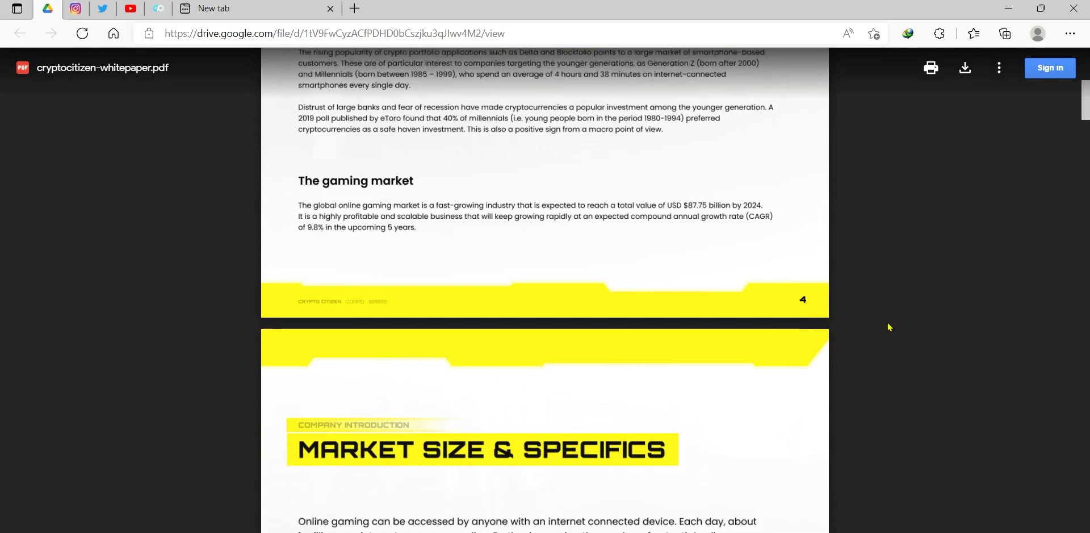
{"action": "scroll", "coordinate": [888, 327], "scroll_direction": "down", "scroll_amount": 1}
{"action": "scroll", "coordinate": [888, 327], "scroll_direction": "down", "scroll_amount": 1}
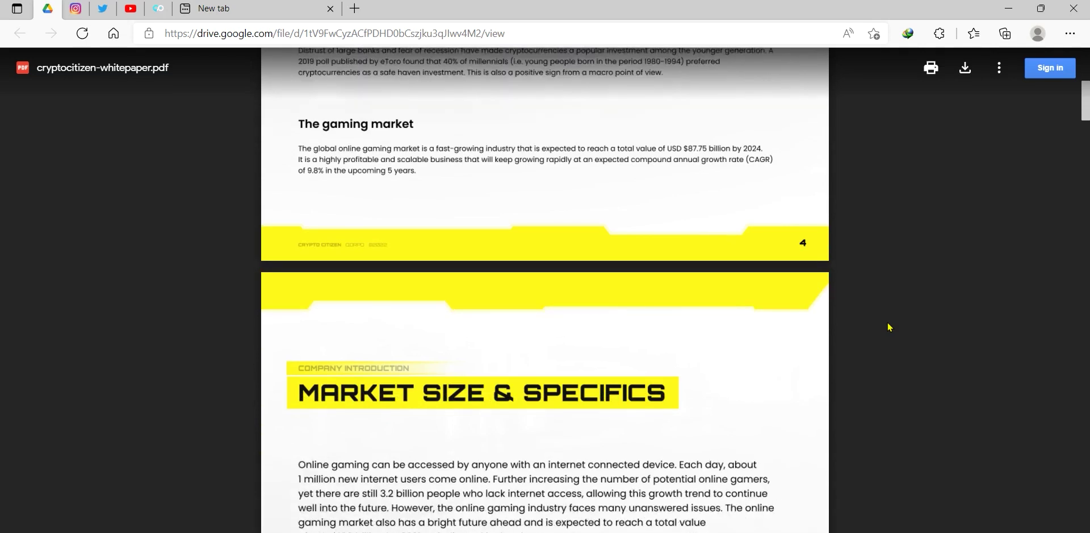
{"action": "scroll", "coordinate": [887, 327], "scroll_direction": "down", "scroll_amount": 1}
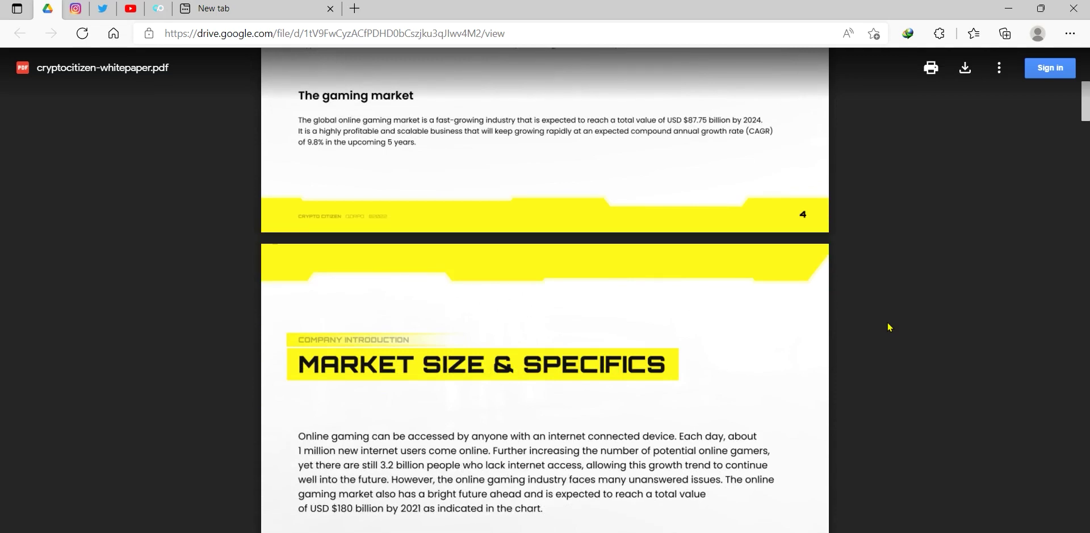
{"action": "scroll", "coordinate": [888, 326], "scroll_direction": "down", "scroll_amount": 2}
{"action": "scroll", "coordinate": [888, 326], "scroll_direction": "down", "scroll_amount": 2}
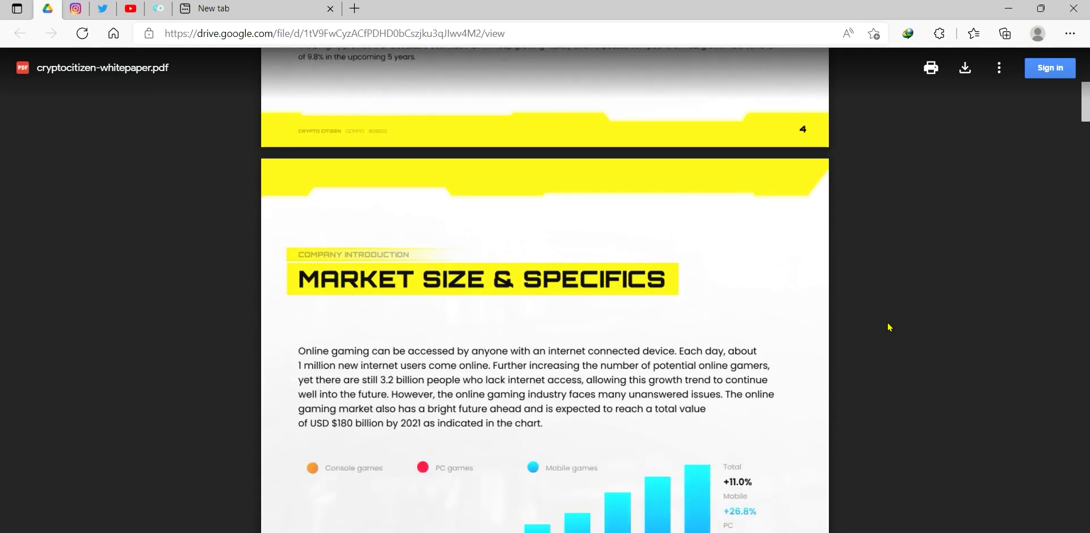
{"action": "scroll", "coordinate": [888, 326], "scroll_direction": "down", "scroll_amount": 1}
{"action": "scroll", "coordinate": [888, 326], "scroll_direction": "down", "scroll_amount": 1}
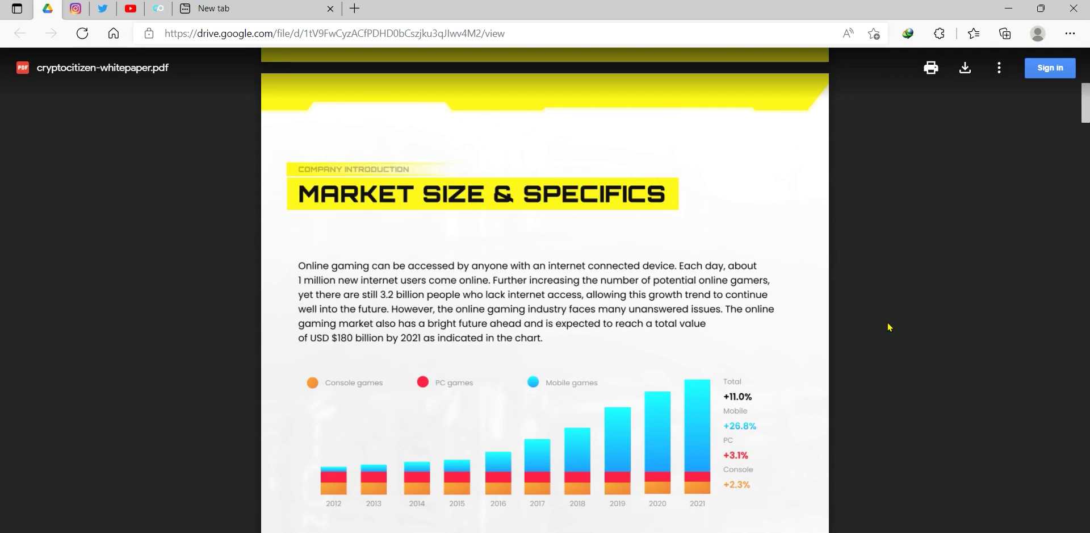
{"action": "scroll", "coordinate": [887, 321], "scroll_direction": "down", "scroll_amount": 2}
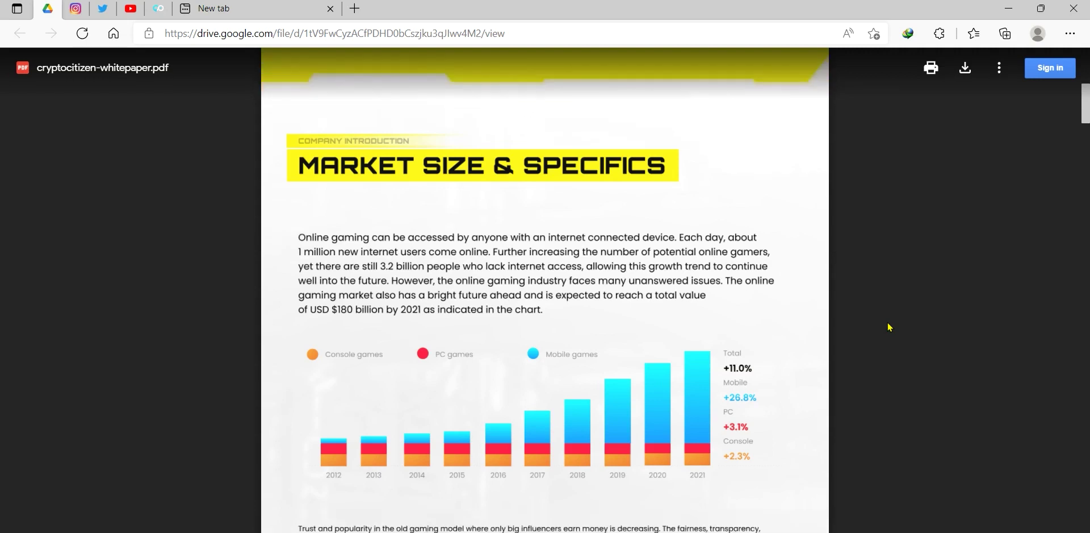
{"action": "scroll", "coordinate": [887, 322], "scroll_direction": "down", "scroll_amount": 2}
{"action": "scroll", "coordinate": [888, 321], "scroll_direction": "down", "scroll_amount": 1}
{"action": "scroll", "coordinate": [887, 321], "scroll_direction": "down", "scroll_amount": 1}
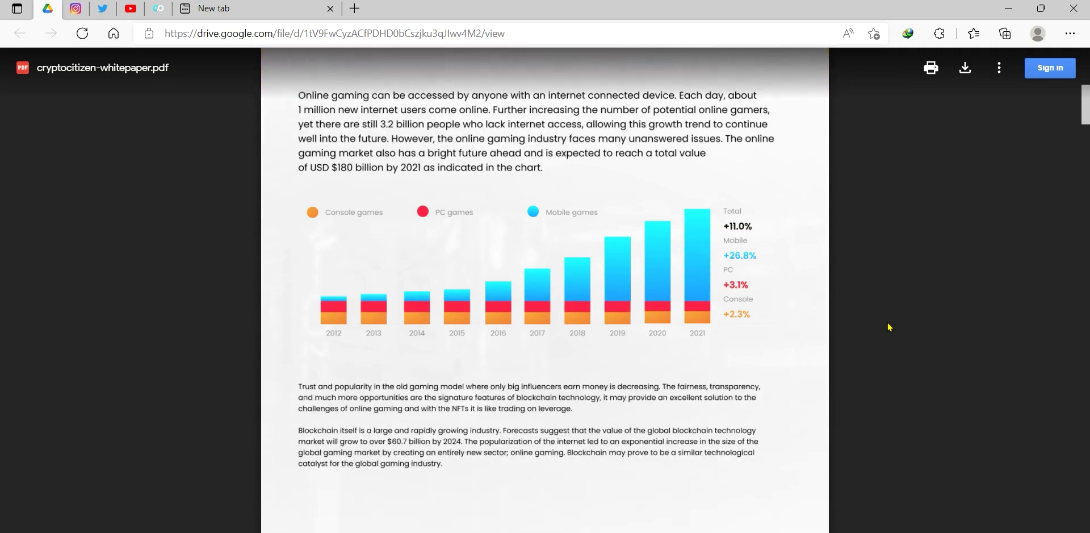
{"action": "scroll", "coordinate": [888, 321], "scroll_direction": "down", "scroll_amount": 1}
{"action": "scroll", "coordinate": [887, 322], "scroll_direction": "down", "scroll_amount": 1}
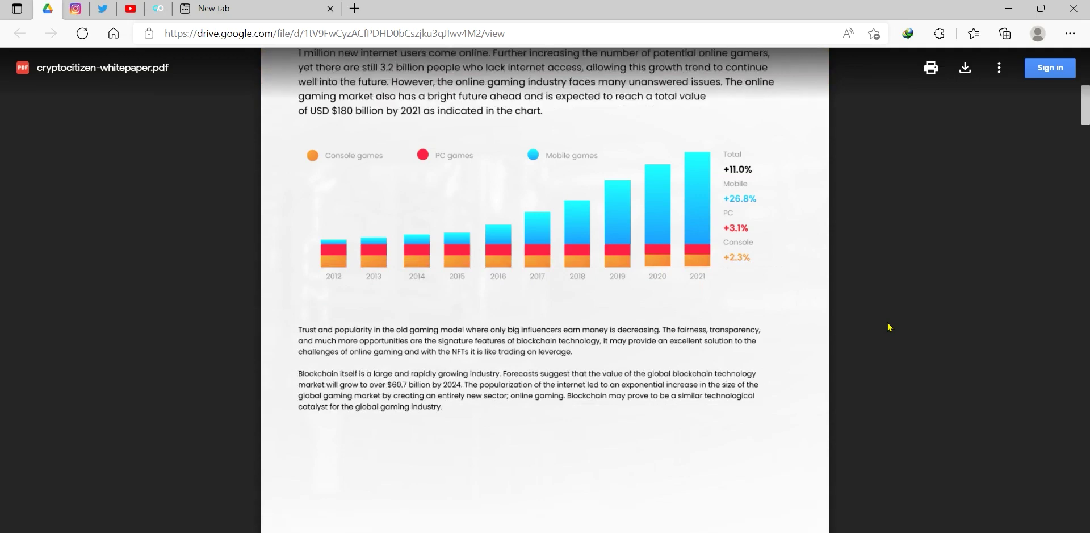
{"action": "scroll", "coordinate": [887, 321], "scroll_direction": "down", "scroll_amount": 1}
{"action": "scroll", "coordinate": [888, 321], "scroll_direction": "down", "scroll_amount": 1}
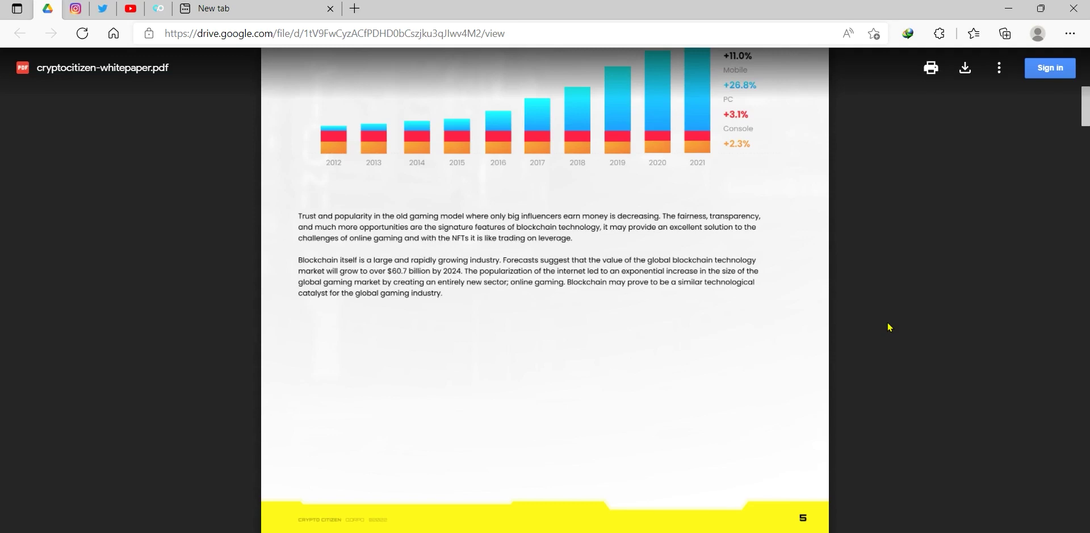
{"action": "scroll", "coordinate": [887, 326], "scroll_direction": "down", "scroll_amount": 1}
{"action": "scroll", "coordinate": [887, 326], "scroll_direction": "down", "scroll_amount": 1}
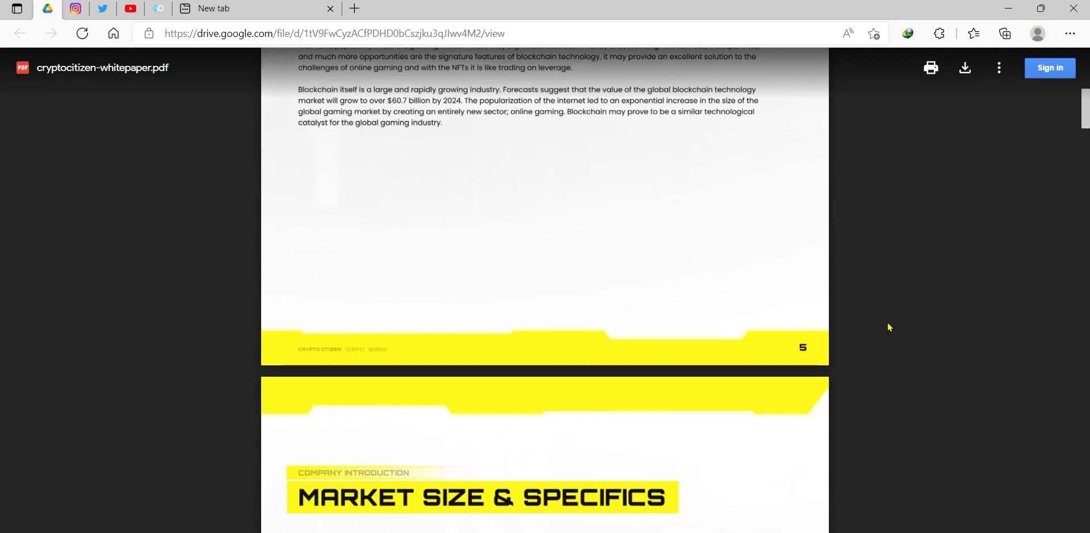
{"action": "scroll", "coordinate": [887, 326], "scroll_direction": "down", "scroll_amount": 1}
{"action": "scroll", "coordinate": [888, 326], "scroll_direction": "down", "scroll_amount": 1}
{"action": "scroll", "coordinate": [887, 326], "scroll_direction": "down", "scroll_amount": 1}
{"action": "scroll", "coordinate": [887, 326], "scroll_direction": "down", "scroll_amount": 1}
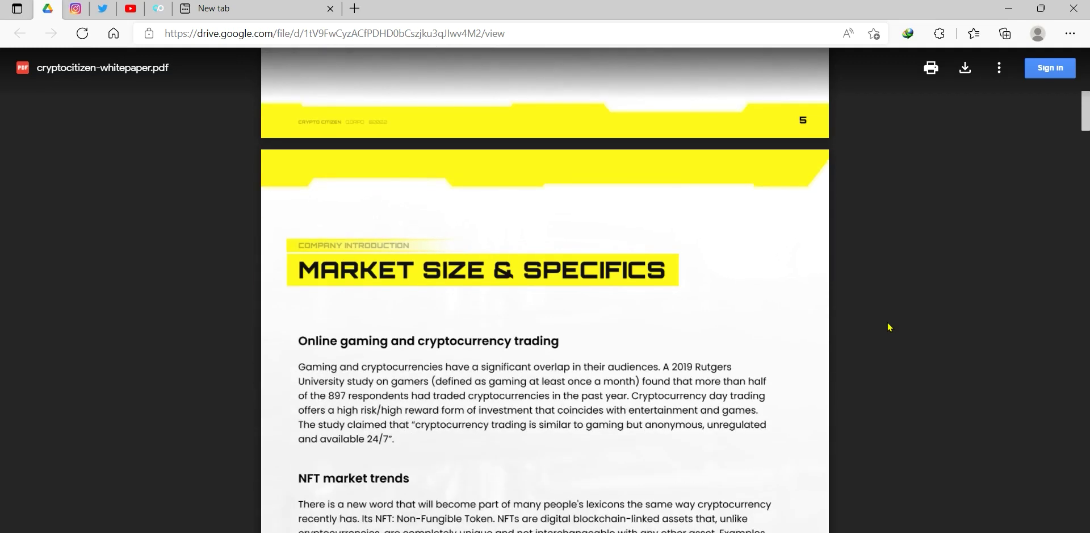
{"action": "scroll", "coordinate": [887, 326], "scroll_direction": "down", "scroll_amount": 1}
{"action": "scroll", "coordinate": [887, 326], "scroll_direction": "down", "scroll_amount": 1}
{"action": "scroll", "coordinate": [888, 326], "scroll_direction": "down", "scroll_amount": 1}
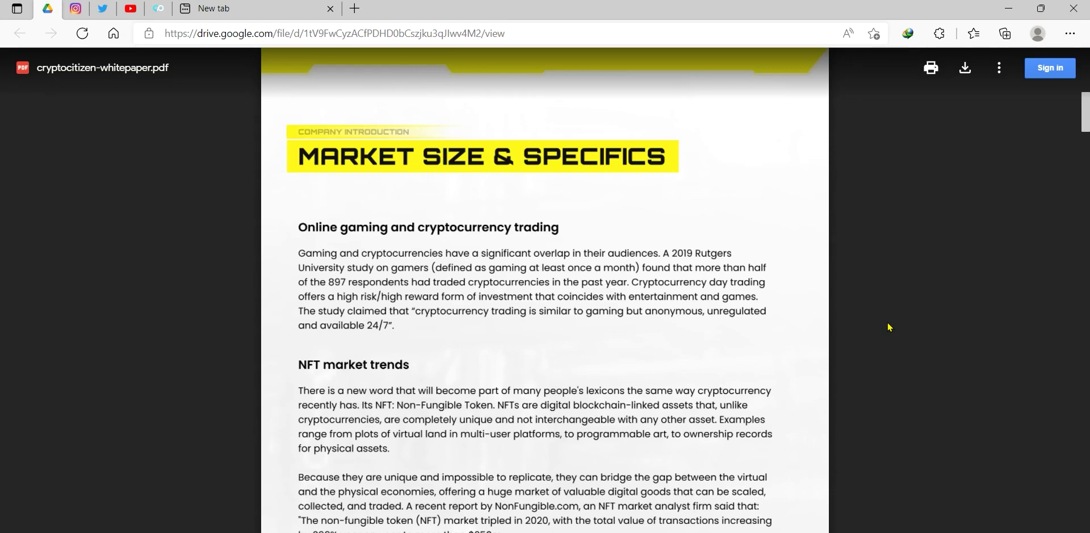
{"action": "scroll", "coordinate": [887, 321], "scroll_direction": "down", "scroll_amount": 3}
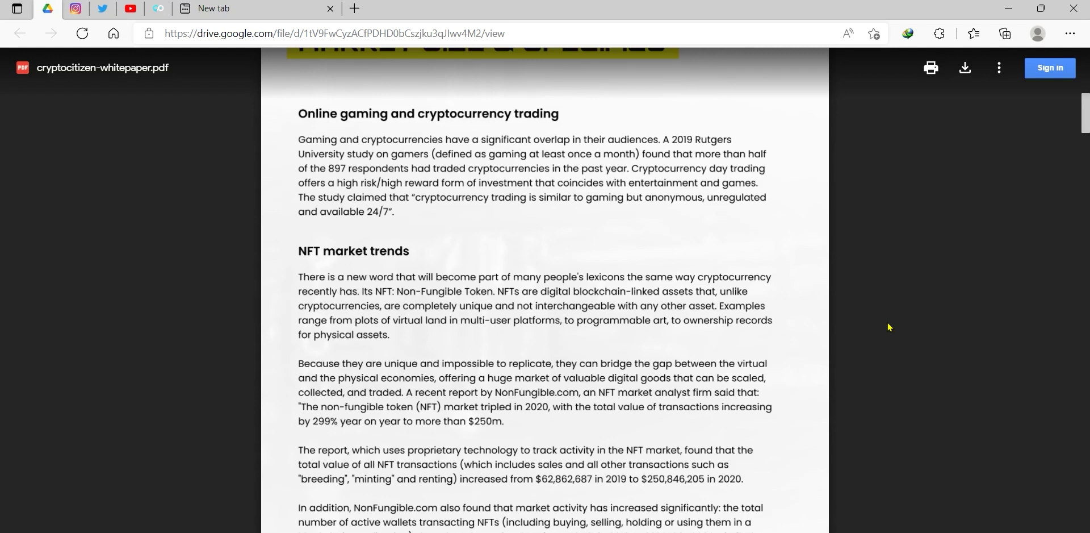
{"action": "scroll", "coordinate": [887, 321], "scroll_direction": "down", "scroll_amount": 4}
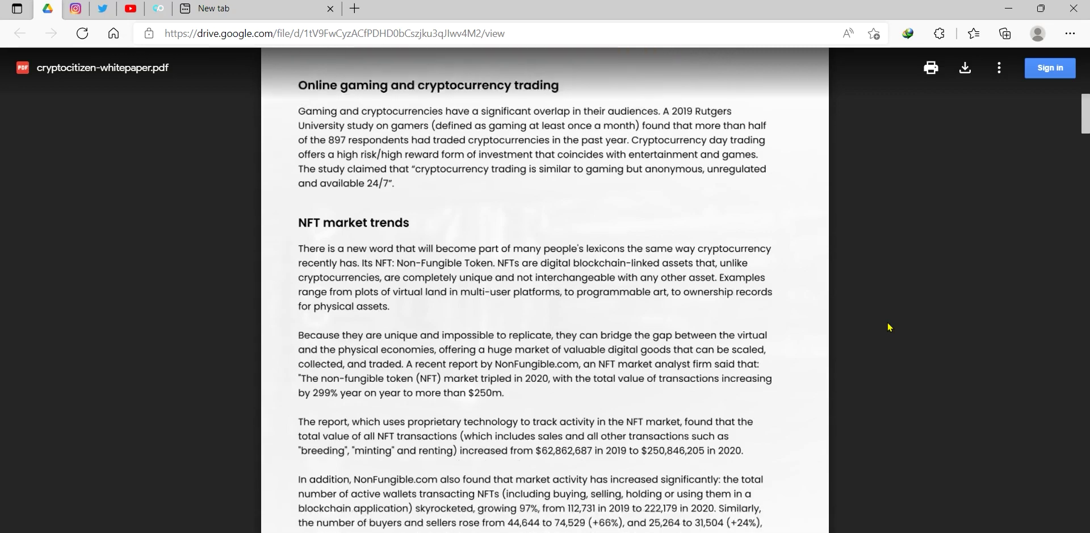
{"action": "scroll", "coordinate": [887, 321], "scroll_direction": "down", "scroll_amount": 2}
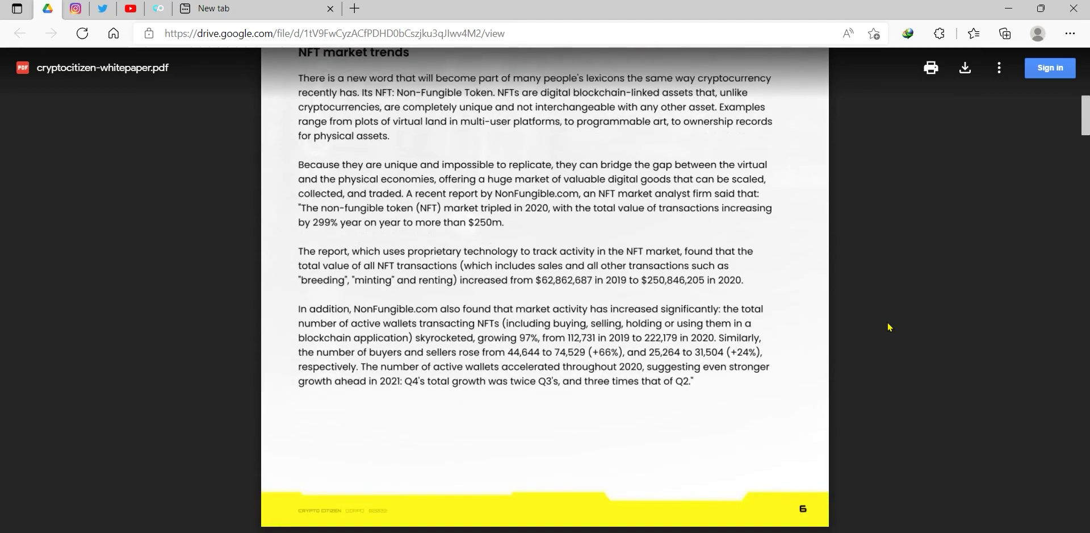
{"action": "scroll", "coordinate": [888, 322], "scroll_direction": "down", "scroll_amount": 2}
{"action": "scroll", "coordinate": [888, 321], "scroll_direction": "down", "scroll_amount": 2}
{"action": "scroll", "coordinate": [887, 322], "scroll_direction": "down", "scroll_amount": 3}
{"action": "scroll", "coordinate": [887, 321], "scroll_direction": "down", "scroll_amount": 2}
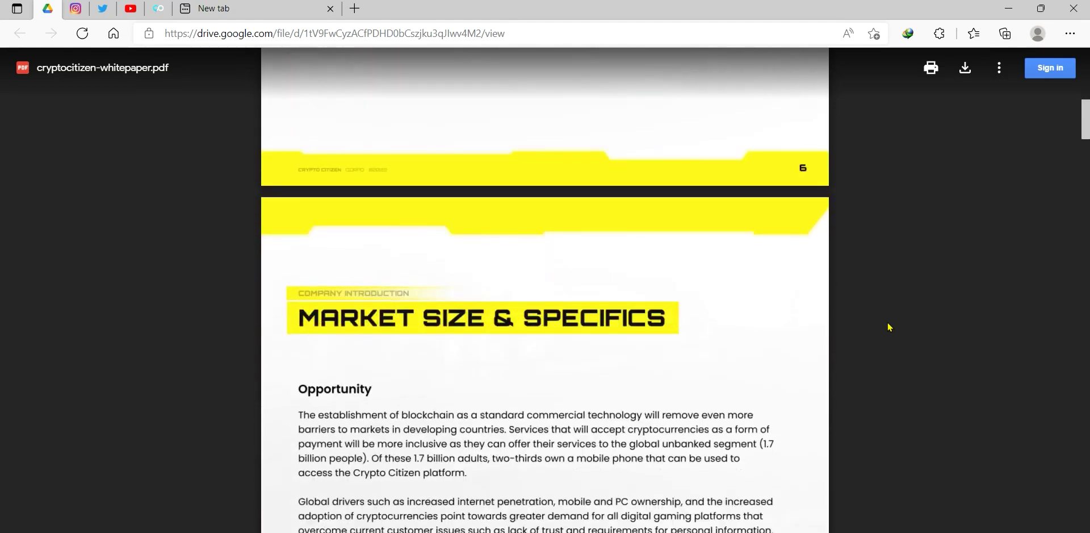
{"action": "scroll", "coordinate": [887, 321], "scroll_direction": "down", "scroll_amount": 1}
{"action": "scroll", "coordinate": [887, 322], "scroll_direction": "down", "scroll_amount": 1}
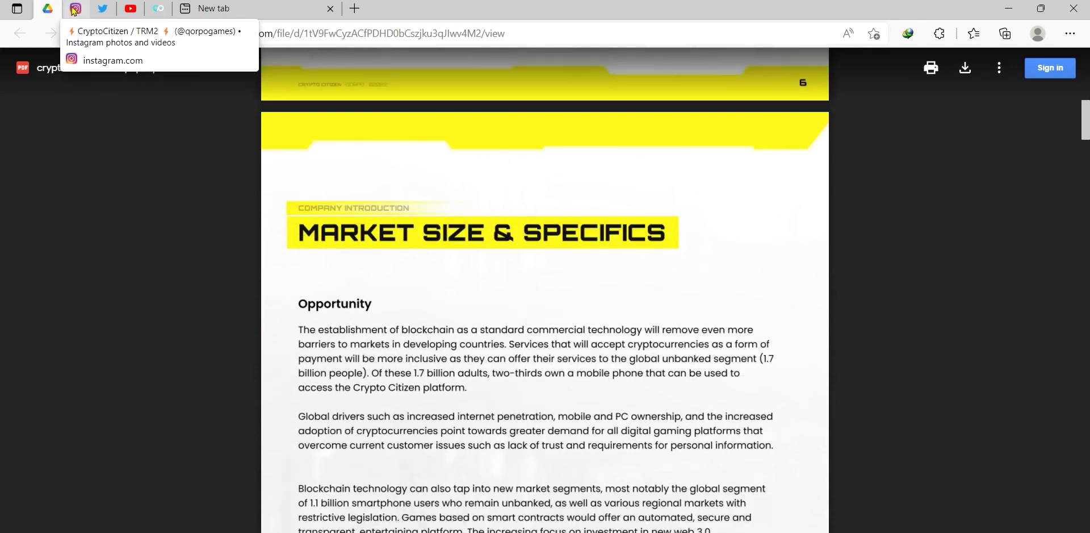
Switch from the whitepaper to the qorpogames Instagram profile showing its highlights and posts grid.
{"action": "left_click", "coordinate": [75, 8]}
{"action": "scroll", "coordinate": [915, 323], "scroll_direction": "down", "scroll_amount": 3}
{"action": "scroll", "coordinate": [914, 323], "scroll_direction": "down", "scroll_amount": 1}
{"action": "scroll", "coordinate": [915, 322], "scroll_direction": "down", "scroll_amount": 2}
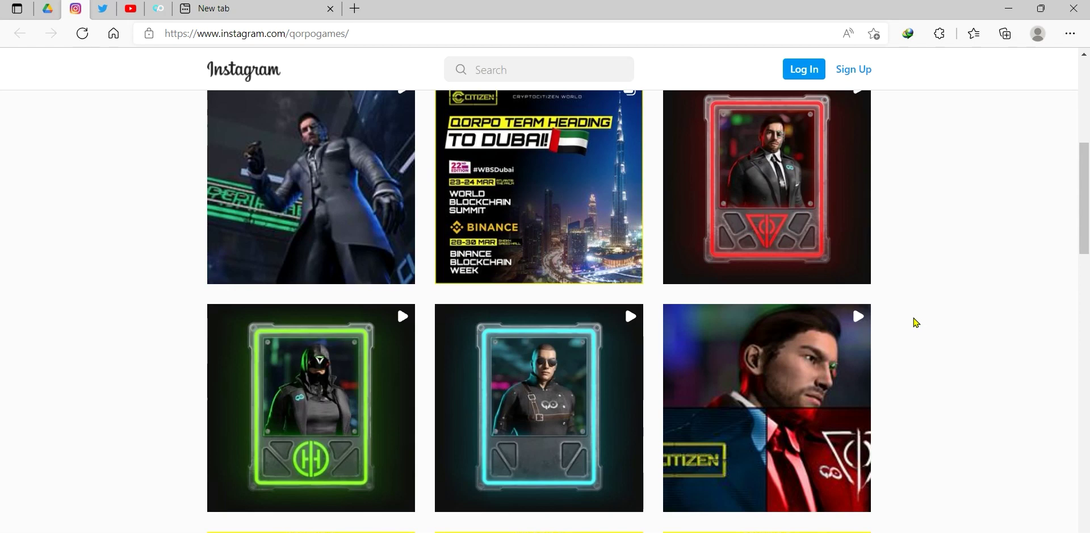
{"action": "scroll", "coordinate": [914, 322], "scroll_direction": "down", "scroll_amount": 5}
{"action": "scroll", "coordinate": [914, 321], "scroll_direction": "down", "scroll_amount": 3}
{"action": "scroll", "coordinate": [915, 321], "scroll_direction": "down", "scroll_amount": 2}
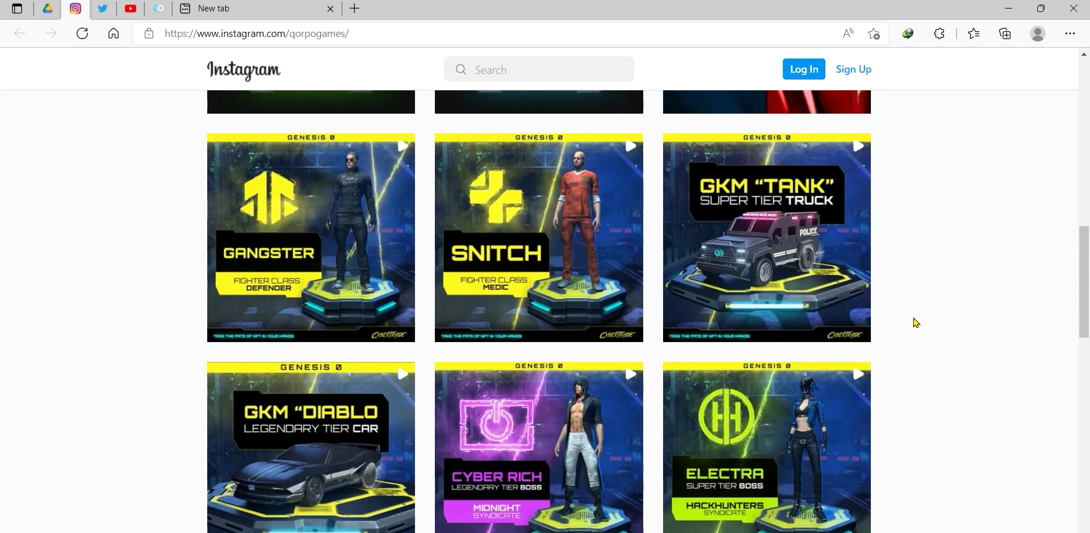
{"action": "scroll", "coordinate": [915, 322], "scroll_direction": "down", "scroll_amount": 3}
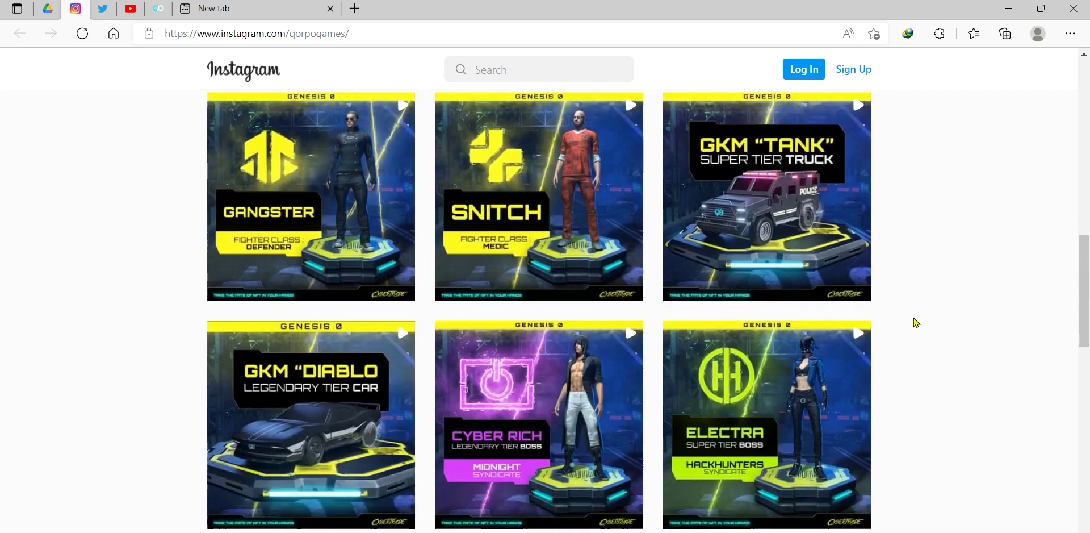
{"action": "scroll", "coordinate": [915, 322], "scroll_direction": "down", "scroll_amount": 3}
{"action": "scroll", "coordinate": [915, 323], "scroll_direction": "down", "scroll_amount": 3}
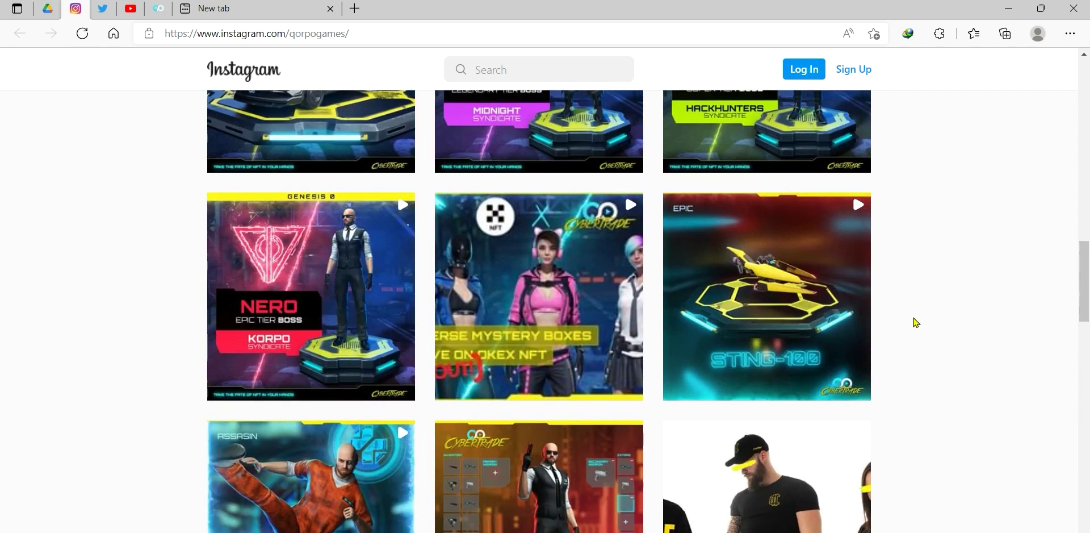
{"action": "scroll", "coordinate": [915, 321], "scroll_direction": "down", "scroll_amount": 3}
{"action": "scroll", "coordinate": [915, 321], "scroll_direction": "down", "scroll_amount": 3}
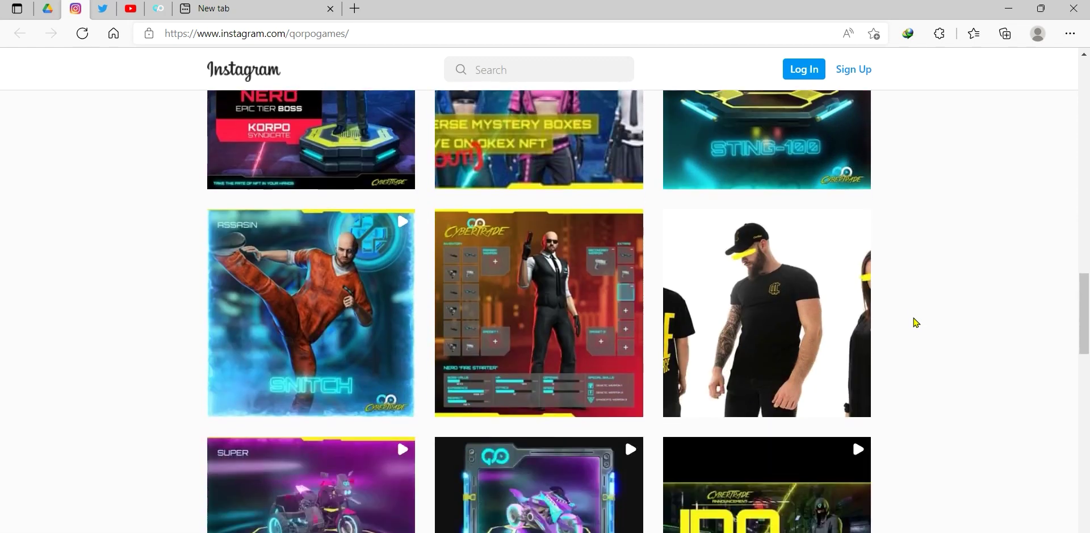
{"action": "scroll", "coordinate": [915, 321], "scroll_direction": "down", "scroll_amount": 1}
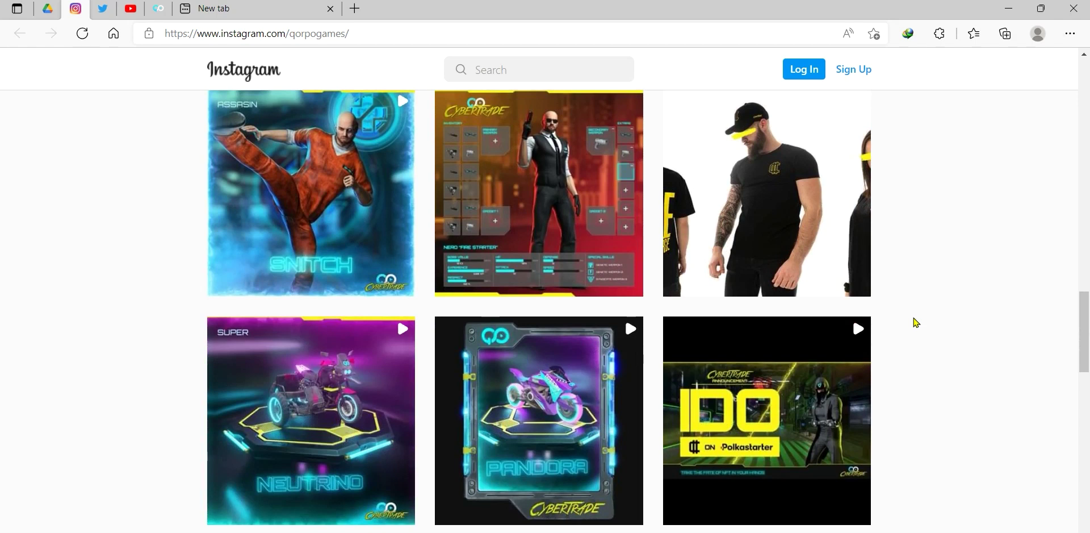